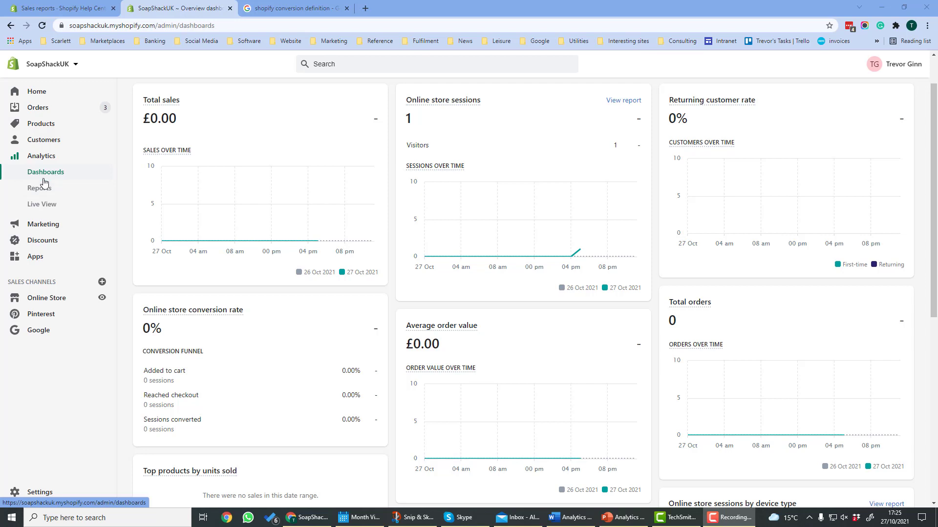
Visit Reports and Live View, then set the dashboard to 1–27 October versus the previous period.
{"action": "left_click", "coordinate": [38, 193]}
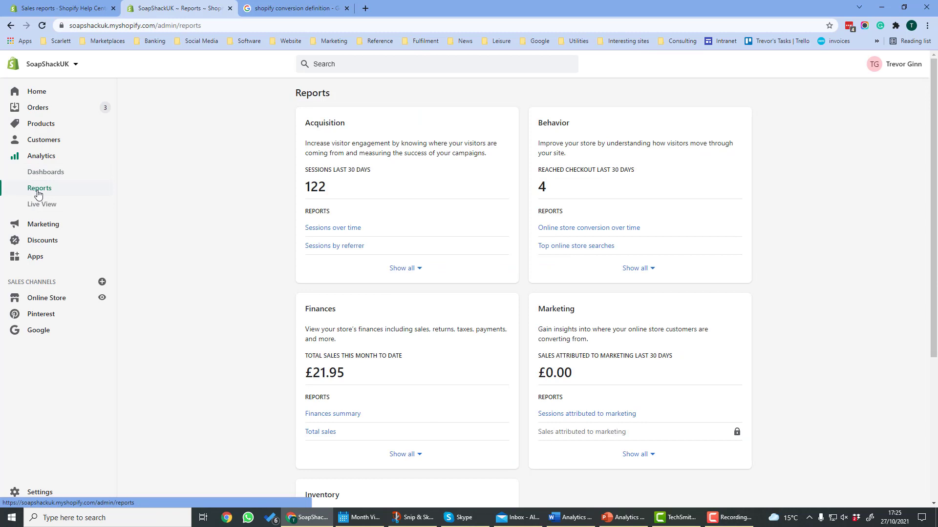
{"action": "left_click", "coordinate": [42, 207]}
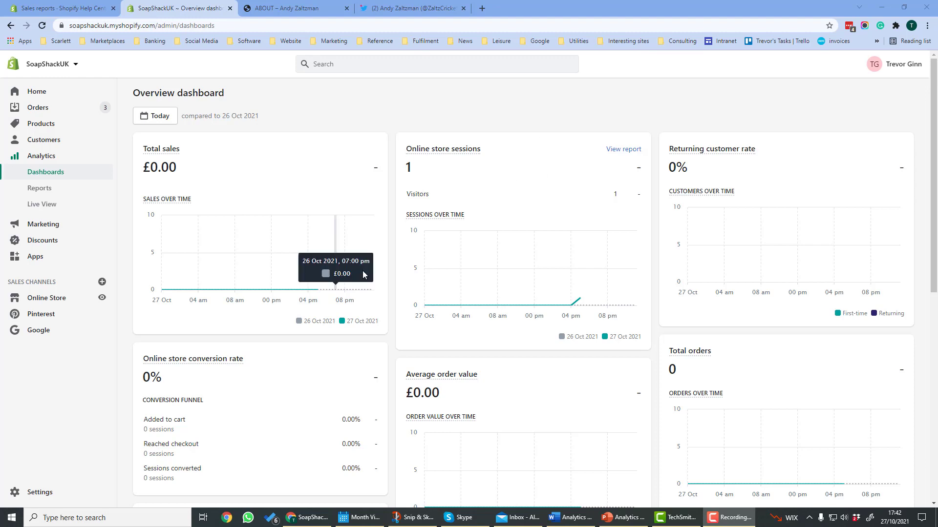
{"action": "left_click", "coordinate": [166, 123]}
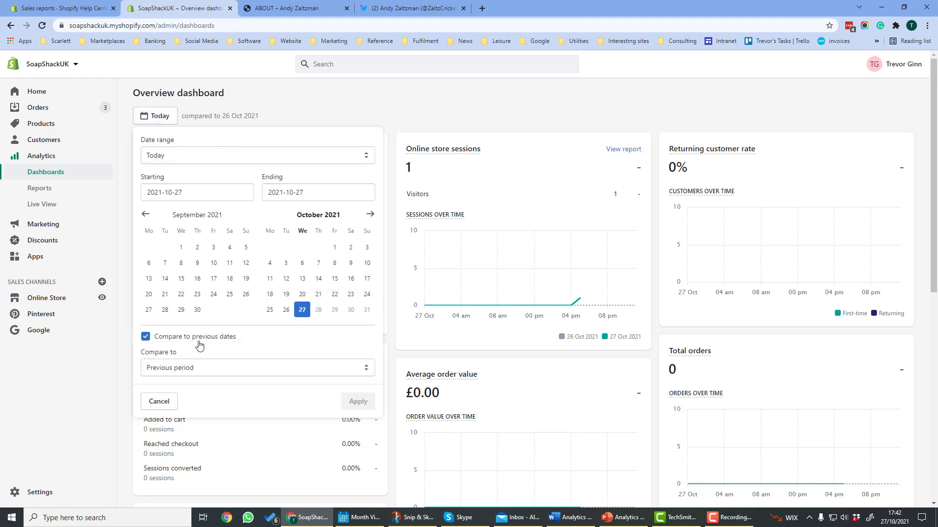
{"action": "left_click", "coordinate": [206, 370]}
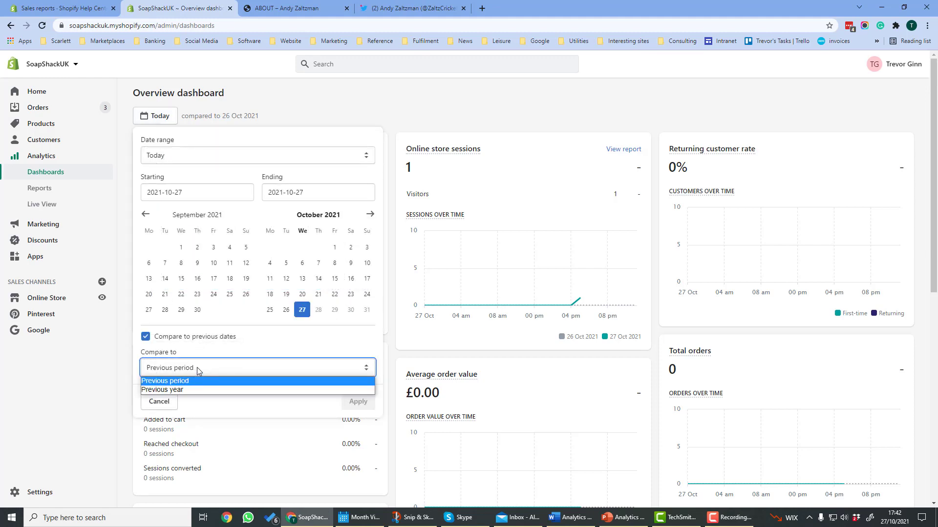
{"action": "left_click", "coordinate": [251, 341]}
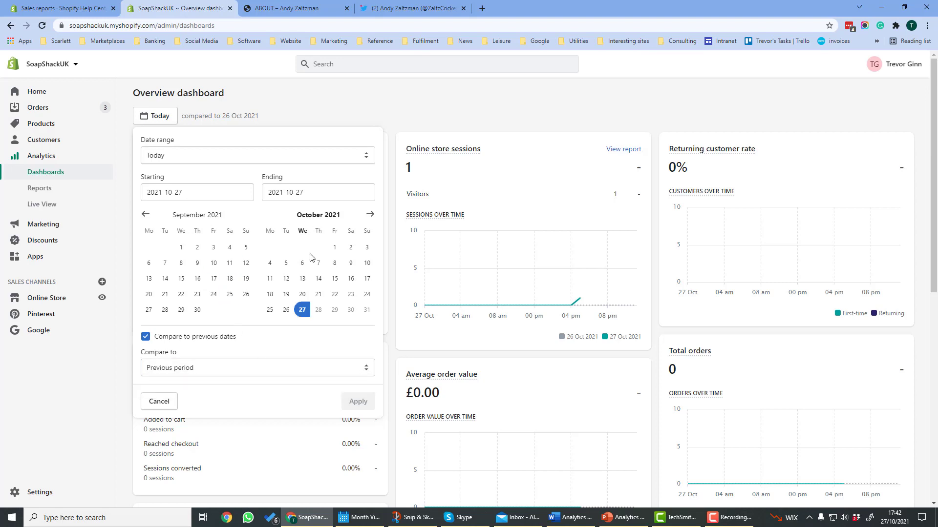
{"action": "left_click", "coordinate": [334, 250]}
{"action": "left_click", "coordinate": [302, 310]}
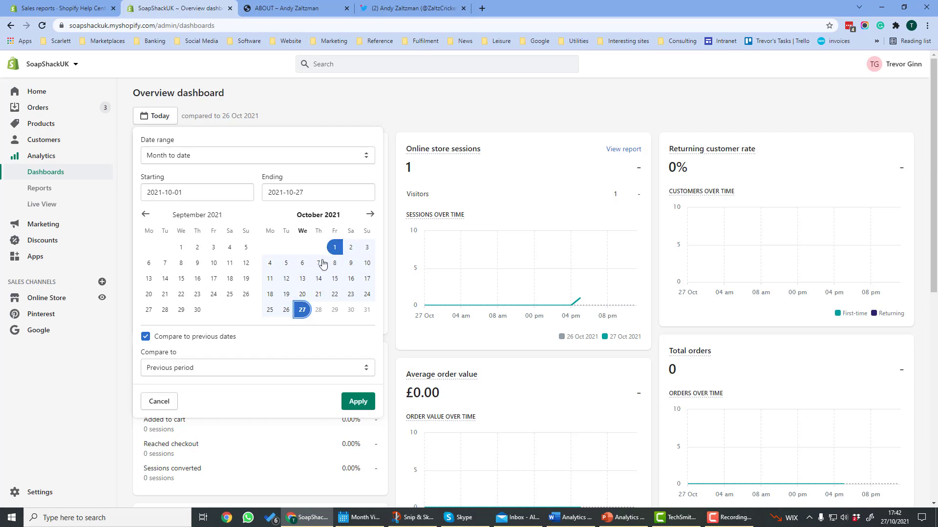
{"action": "left_click", "coordinate": [357, 401]}
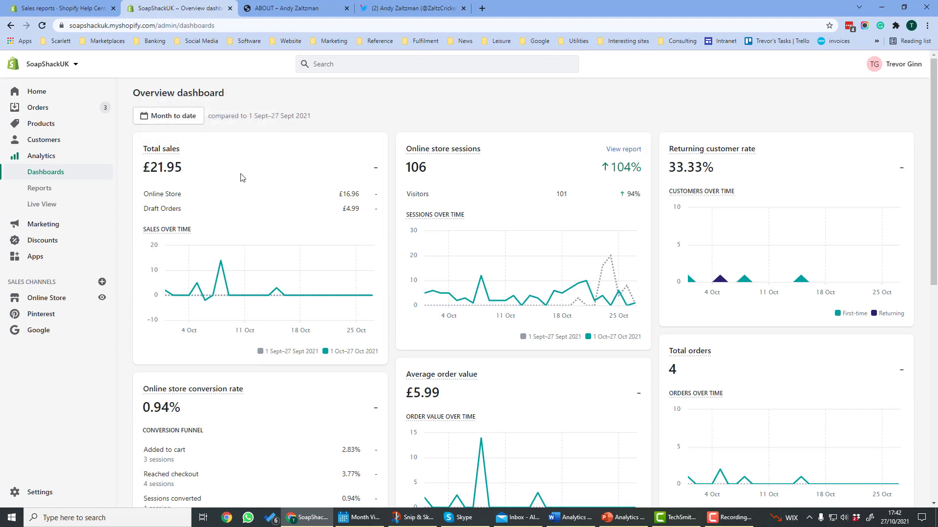
{"action": "mouse_move", "coordinate": [215, 285]}
{"action": "mouse_move", "coordinate": [458, 149]}
{"action": "scroll", "coordinate": [254, 130], "scroll_direction": "down", "scroll_amount": 5}
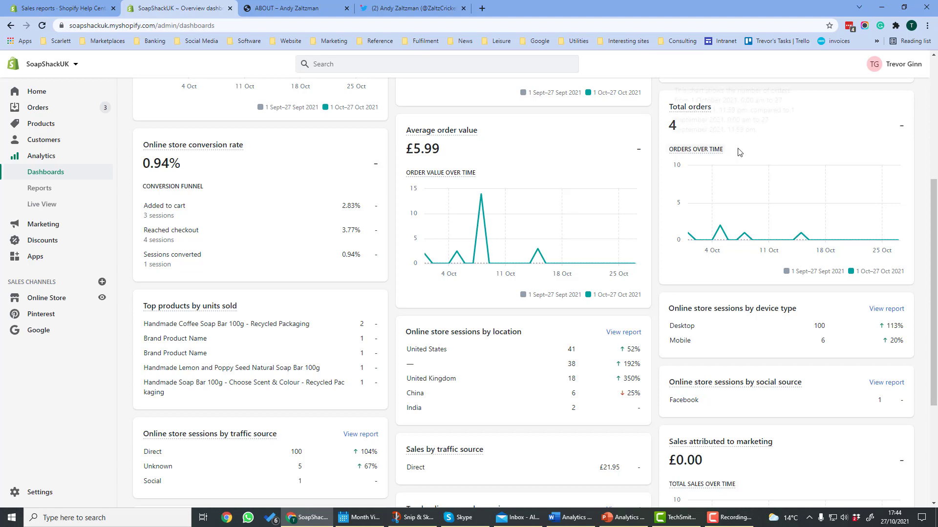
{"action": "scroll", "coordinate": [342, 219], "scroll_direction": "down", "scroll_amount": 2}
{"action": "mouse_move", "coordinate": [198, 213]}
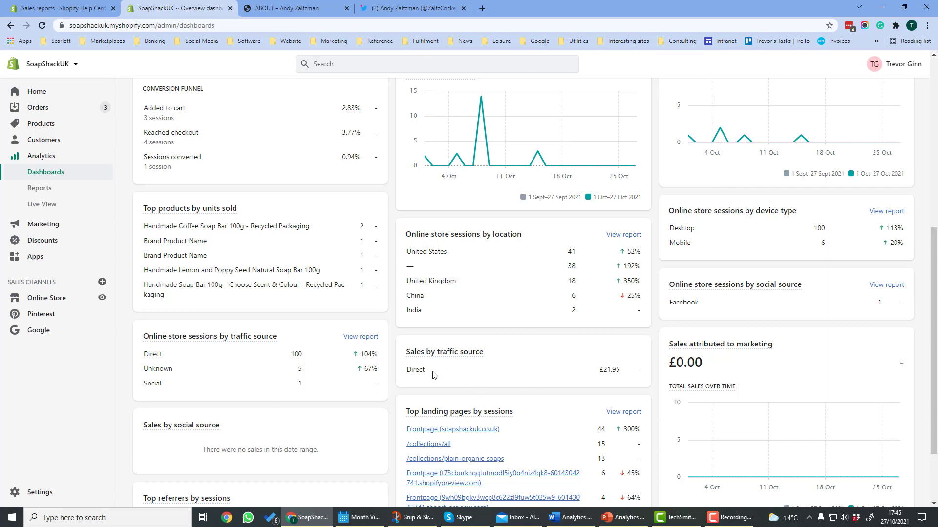
{"action": "scroll", "coordinate": [833, 295], "scroll_direction": "down", "scroll_amount": 1}
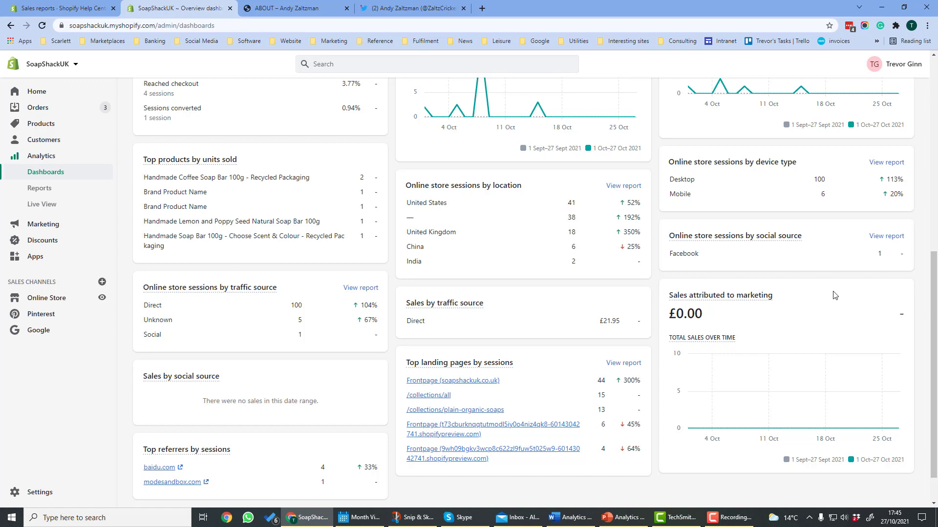
{"action": "scroll", "coordinate": [834, 295], "scroll_direction": "down", "scroll_amount": 1}
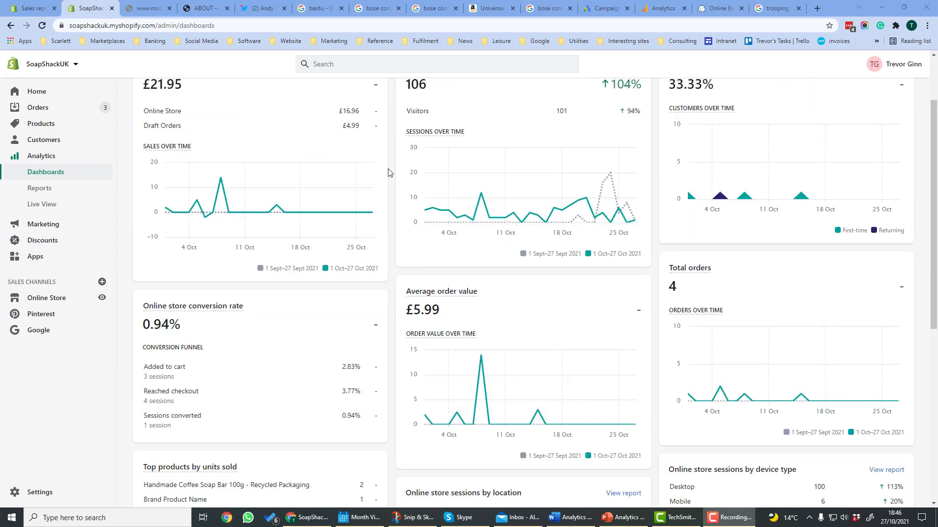
Go to Reports and expand the full list of Acquisition reports.
{"action": "left_click", "coordinate": [45, 191]}
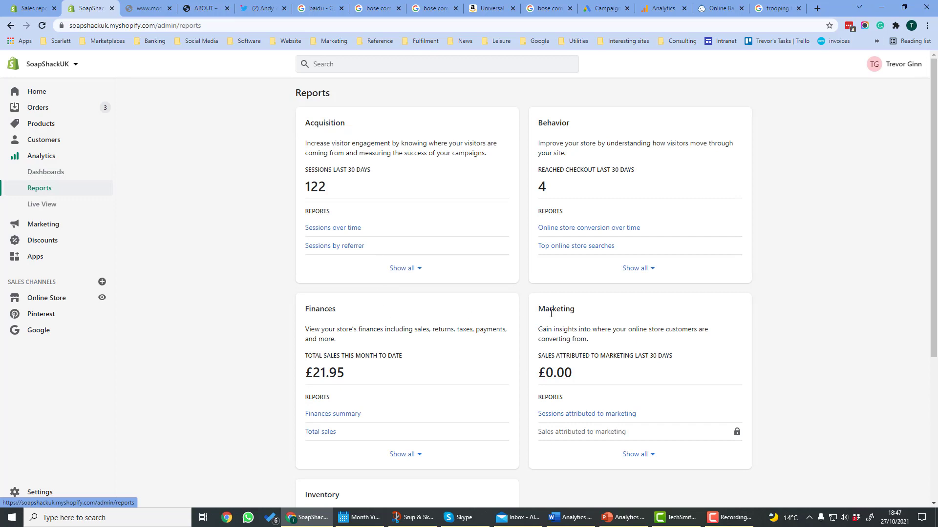
{"action": "scroll", "coordinate": [574, 312], "scroll_direction": "down", "scroll_amount": 3}
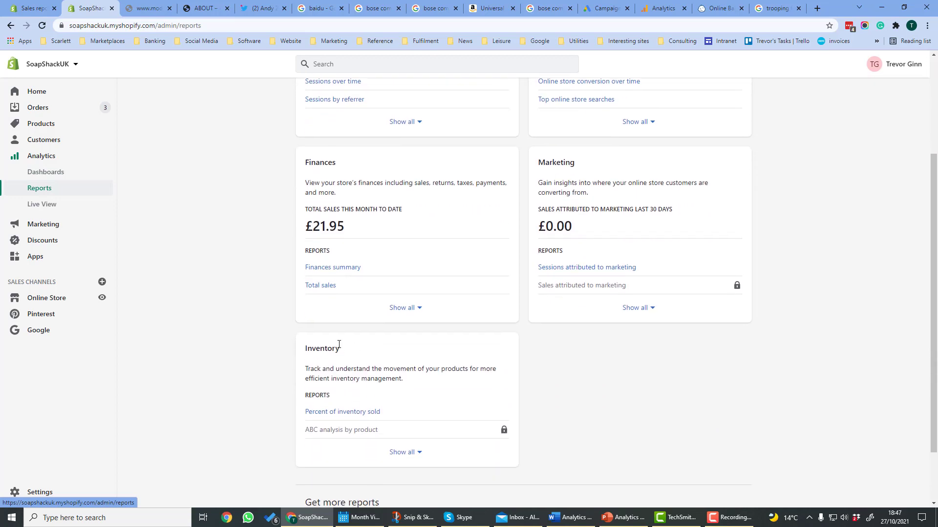
{"action": "scroll", "coordinate": [338, 348], "scroll_direction": "up", "scroll_amount": 3}
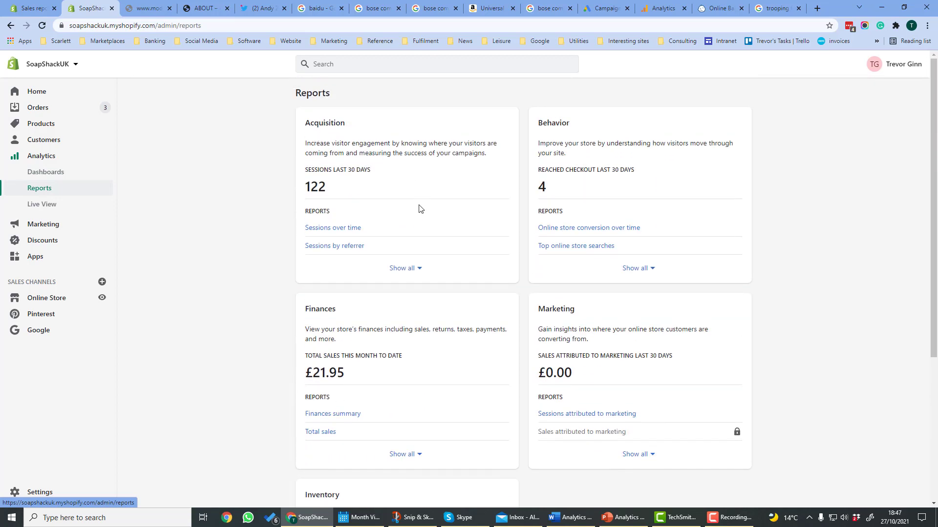
{"action": "left_click", "coordinate": [408, 268]}
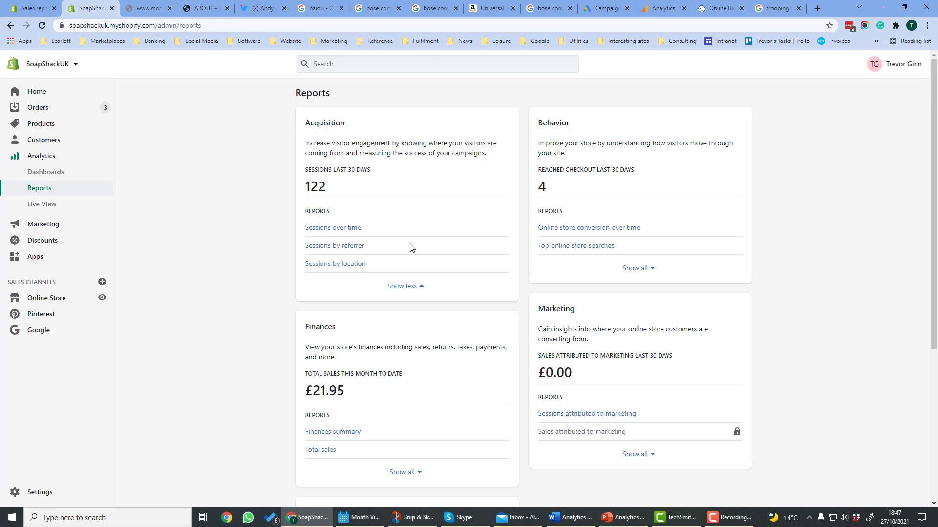
Open Sessions over time, dismiss its date range options, and scroll through the chart.
{"action": "left_click", "coordinate": [341, 228]}
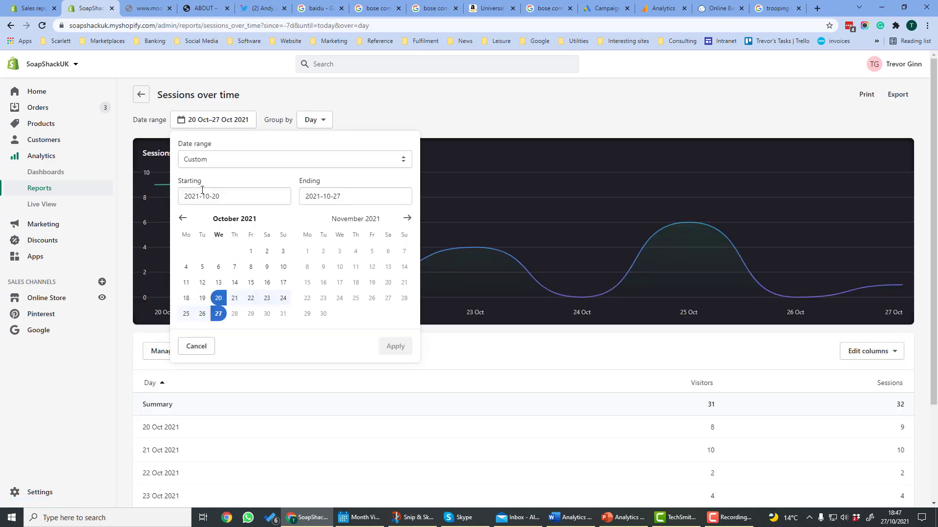
{"action": "left_click", "coordinate": [374, 115]}
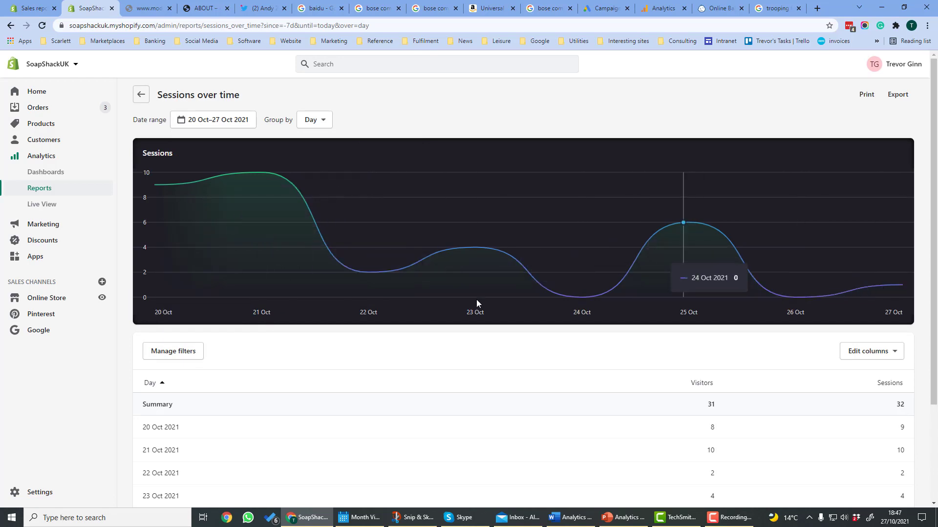
{"action": "scroll", "coordinate": [451, 308], "scroll_direction": "down", "scroll_amount": 2}
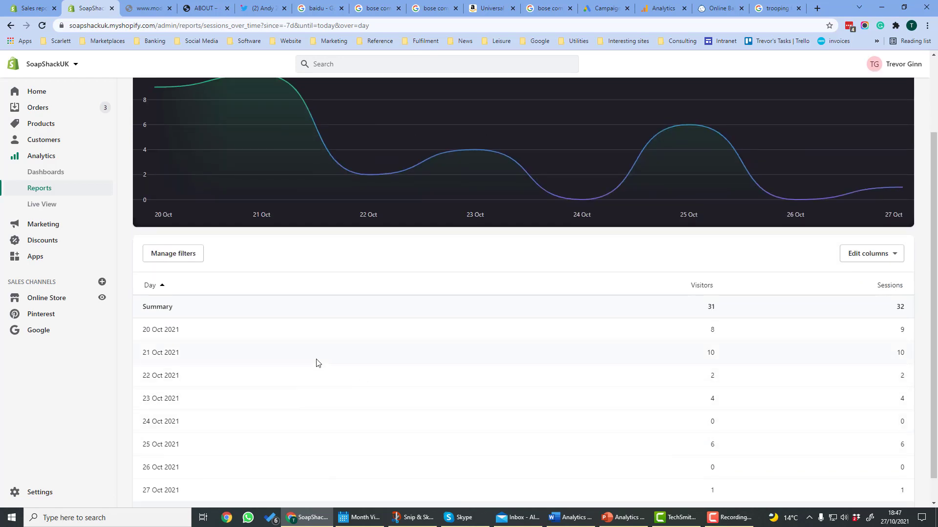
{"action": "scroll", "coordinate": [251, 348], "scroll_direction": "up", "scroll_amount": 2}
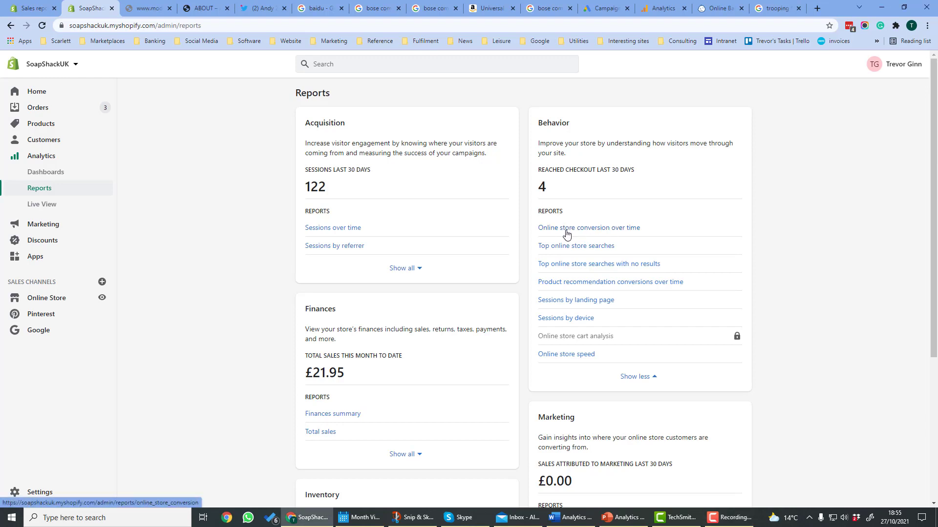
Review the Online store conversion over time report, then go back to Reports.
{"action": "left_click", "coordinate": [577, 230]}
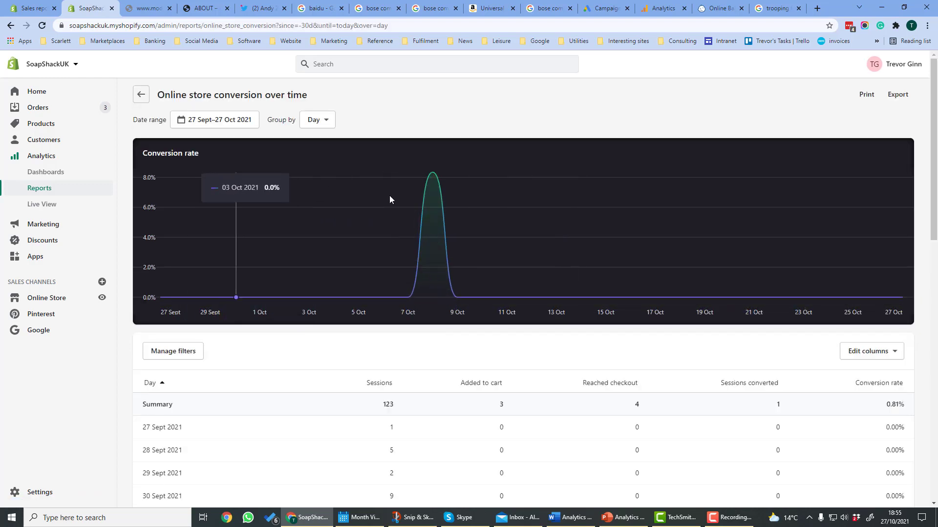
{"action": "scroll", "coordinate": [394, 389], "scroll_direction": "down", "scroll_amount": 2}
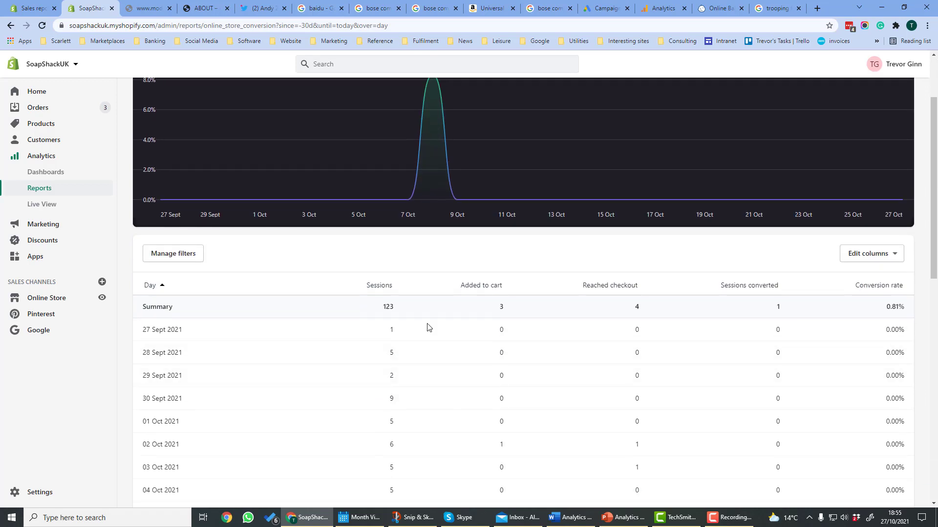
{"action": "scroll", "coordinate": [418, 358], "scroll_direction": "down", "scroll_amount": 1}
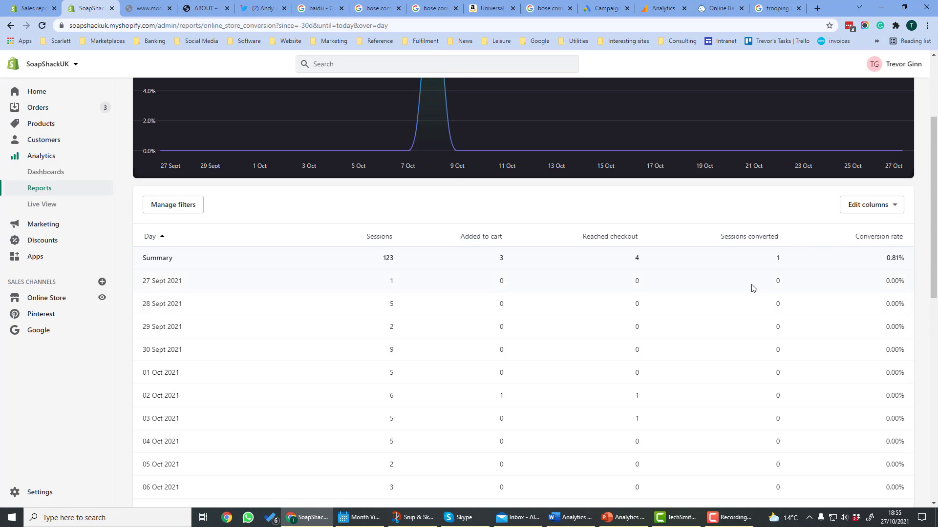
{"action": "key", "text": "alt+Left"}
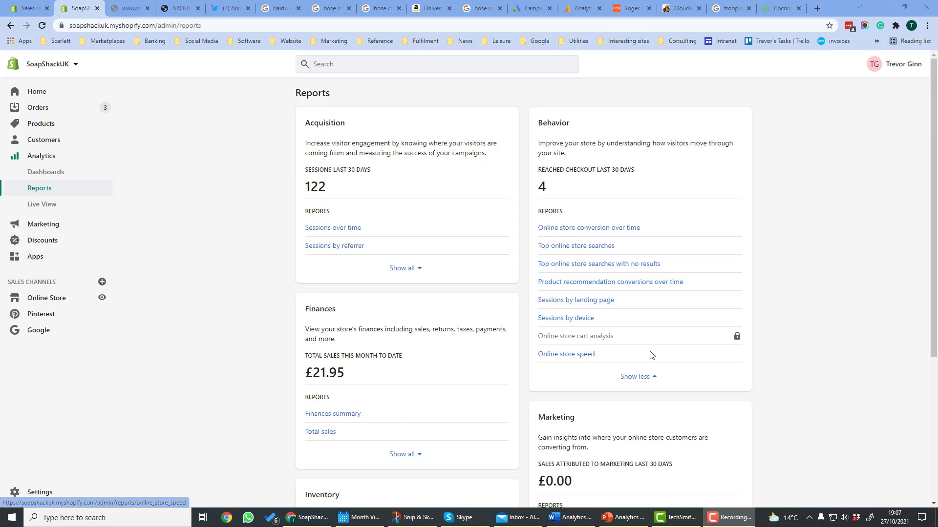
Open the Online store speed report and scroll down through it.
{"action": "left_click", "coordinate": [563, 356]}
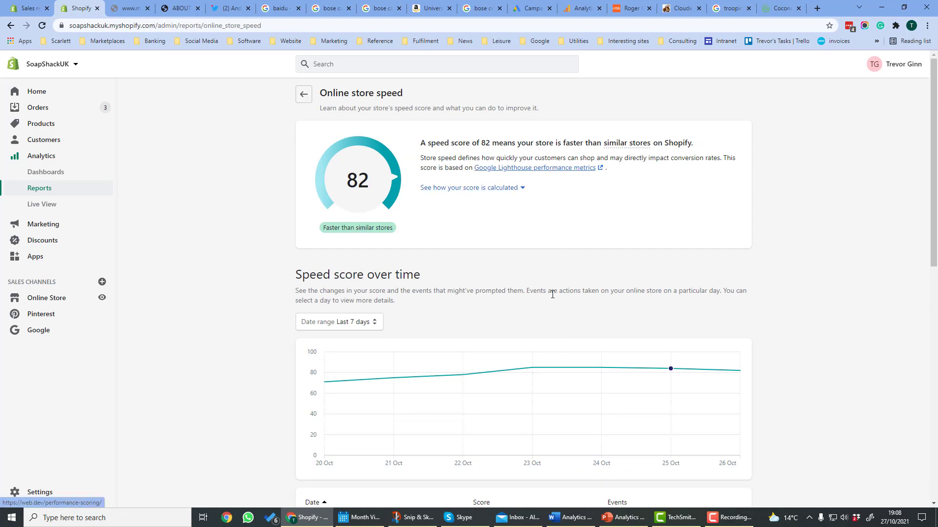
{"action": "scroll", "coordinate": [368, 265], "scroll_direction": "down", "scroll_amount": 3}
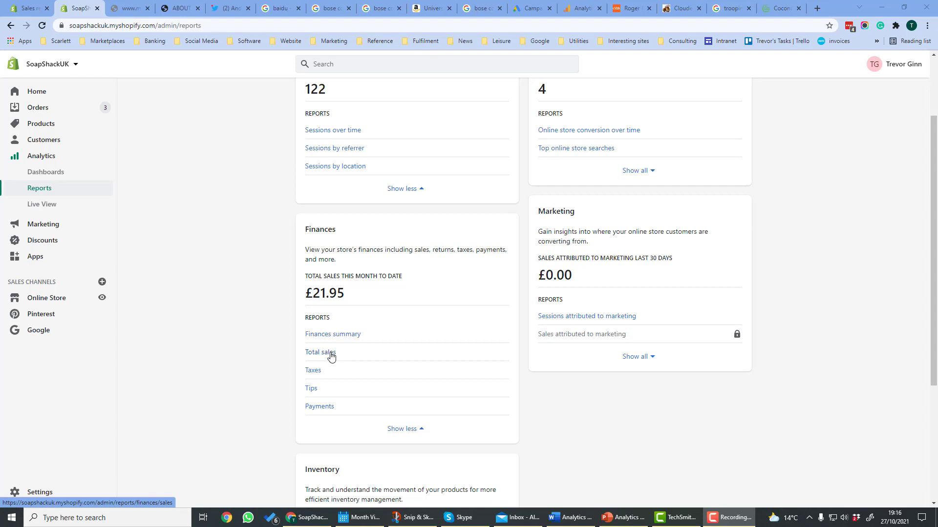
Open Finances summary, showing £21.95 total sales and £14.11 net sales.
{"action": "left_click", "coordinate": [327, 334]}
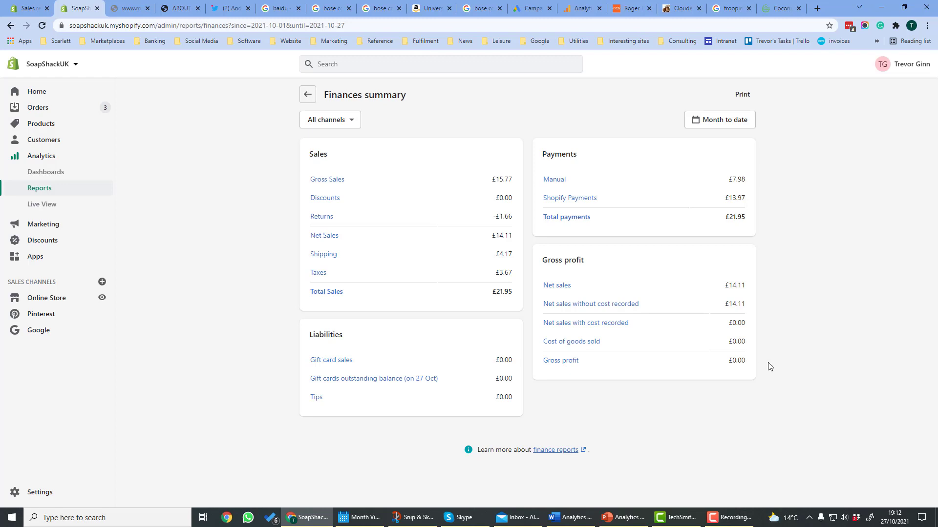
Check Total sales, then expand Finances and bring up the Payments report's export options.
{"action": "key", "text": "alt+Left"}
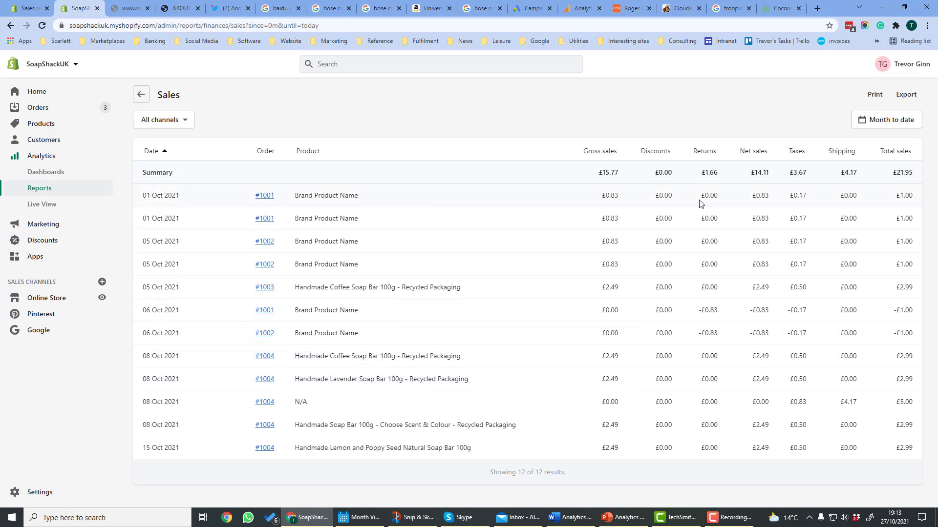
{"action": "left_click", "coordinate": [142, 95]}
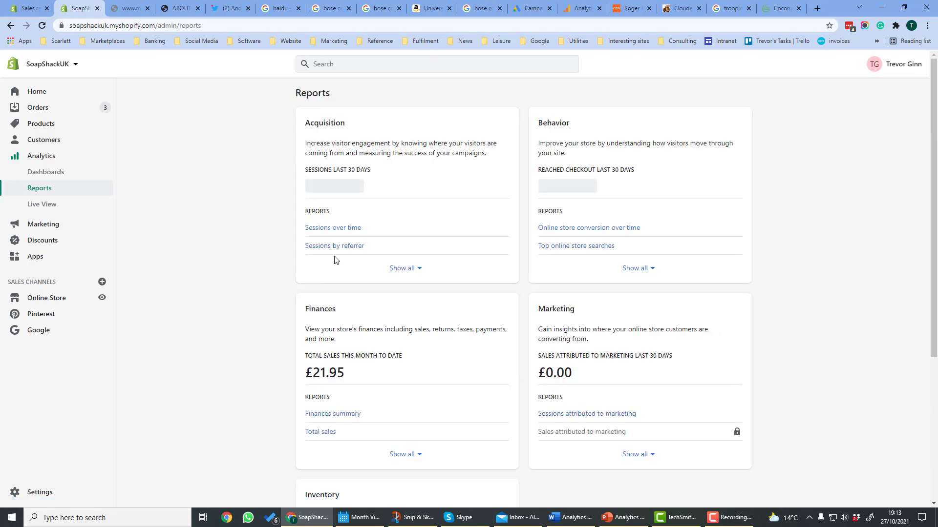
{"action": "left_click", "coordinate": [401, 454]}
{"action": "scroll", "coordinate": [396, 426], "scroll_direction": "down", "scroll_amount": 2}
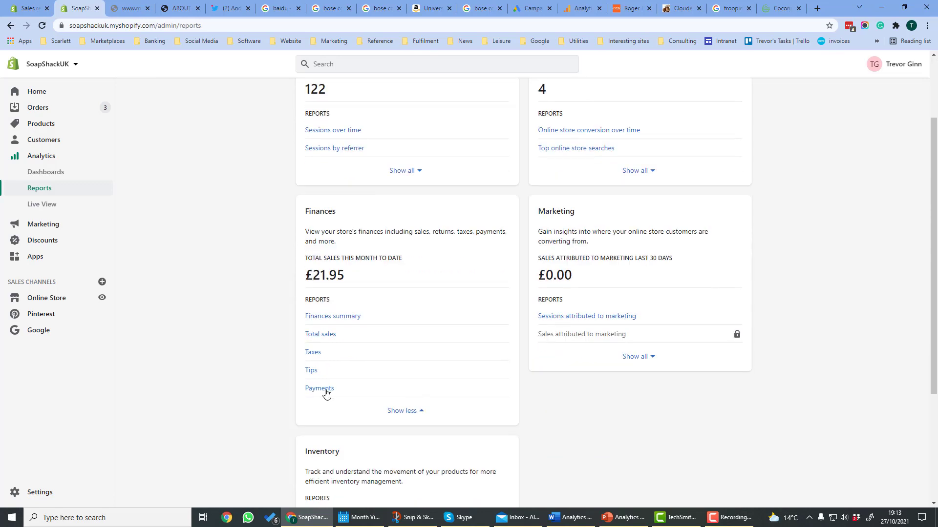
{"action": "left_click", "coordinate": [326, 390]}
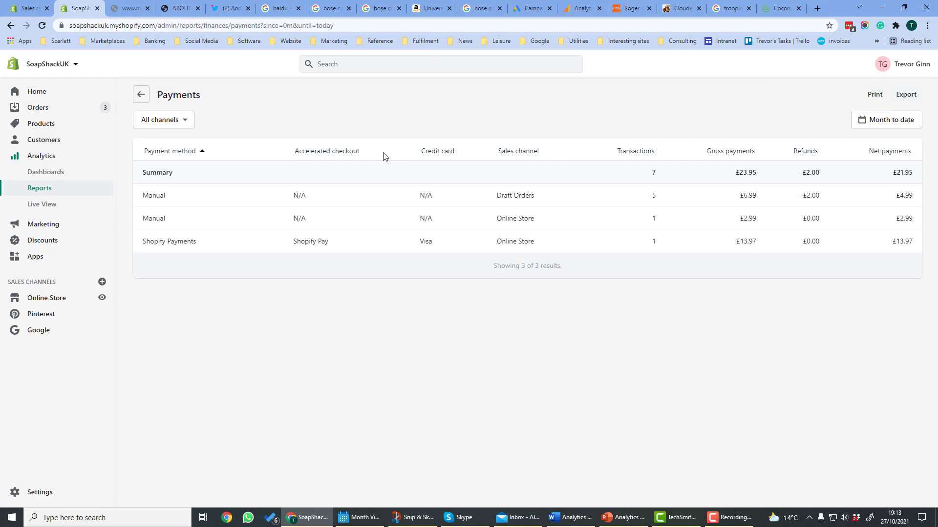
{"action": "left_click", "coordinate": [906, 96]}
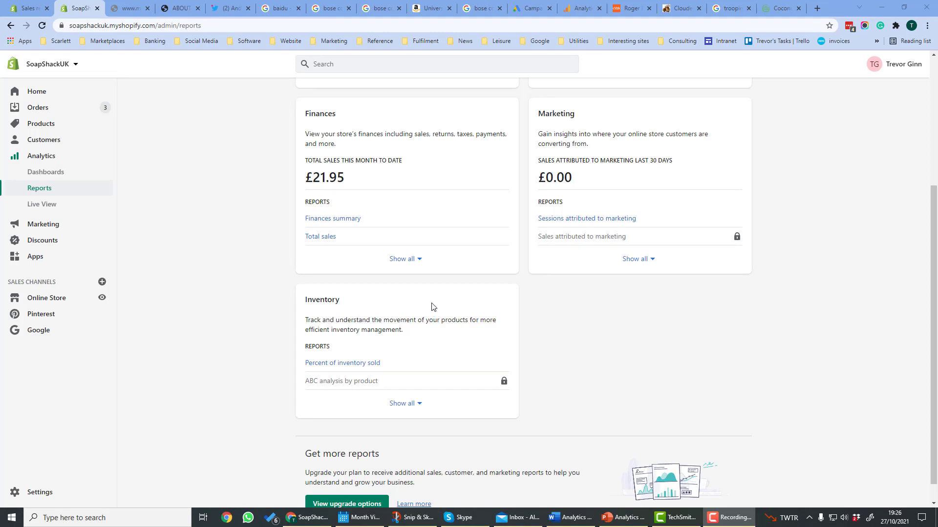
Expand the Inventory reports and open Percent of inventory sold, with coffee soap bar at 2.04%.
{"action": "left_click", "coordinate": [415, 403]}
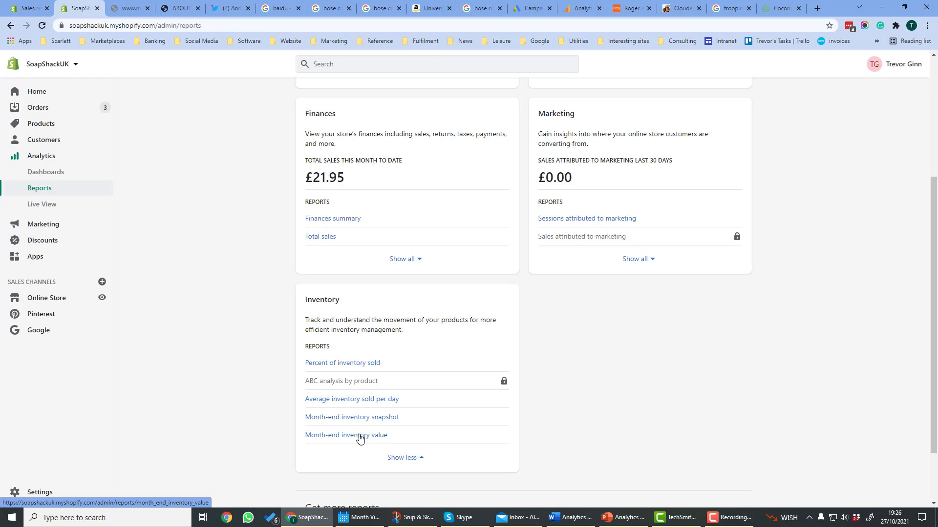
{"action": "left_click", "coordinate": [322, 364]}
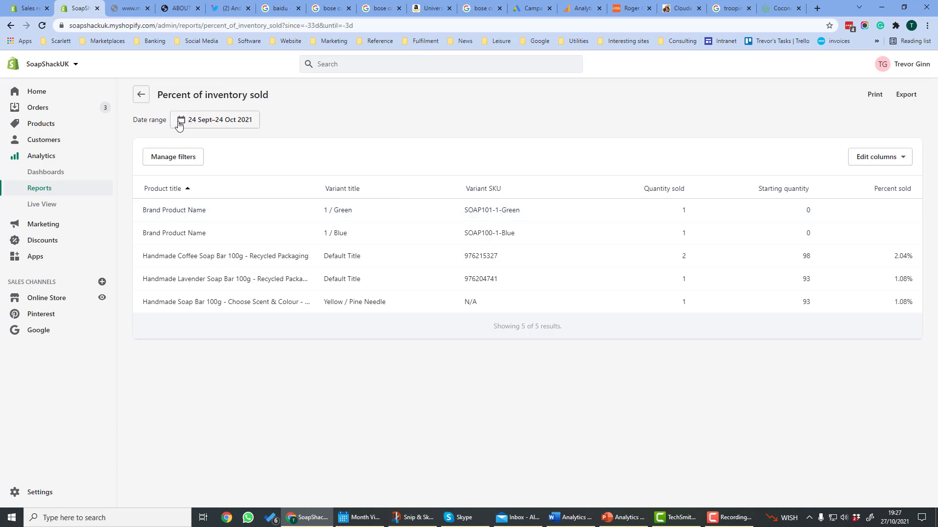
View Average inventory sold per day, then scroll the Reports overview down to Marketing.
{"action": "left_click", "coordinate": [142, 95]}
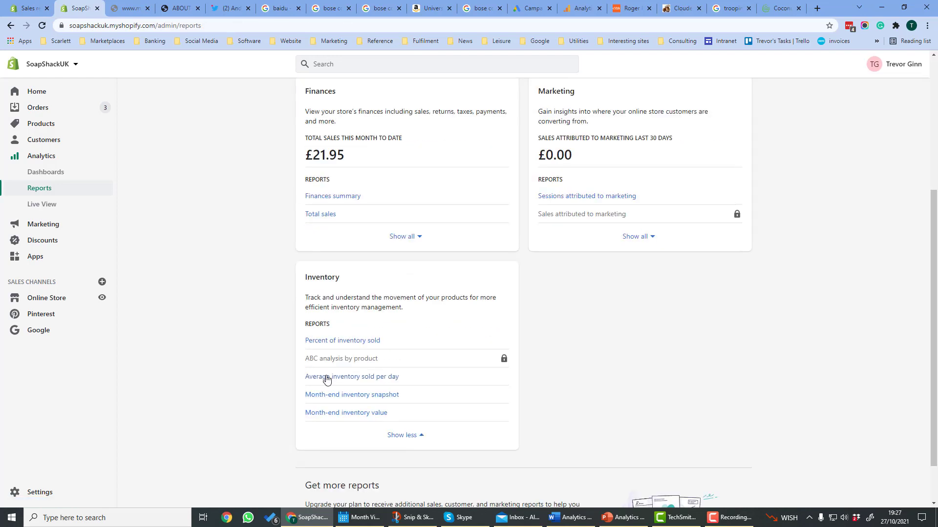
{"action": "left_click", "coordinate": [327, 378]}
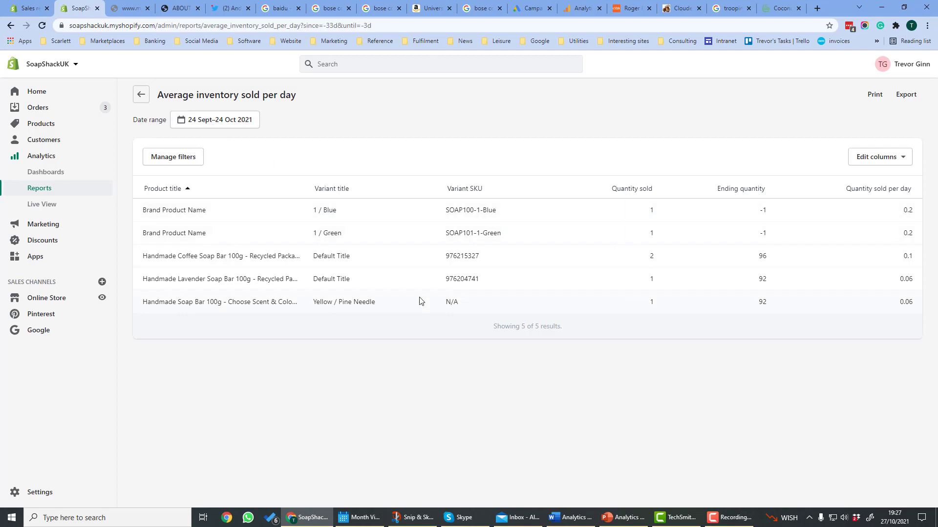
{"action": "left_click", "coordinate": [139, 96]}
{"action": "scroll", "coordinate": [386, 334], "scroll_direction": "down", "scroll_amount": 4}
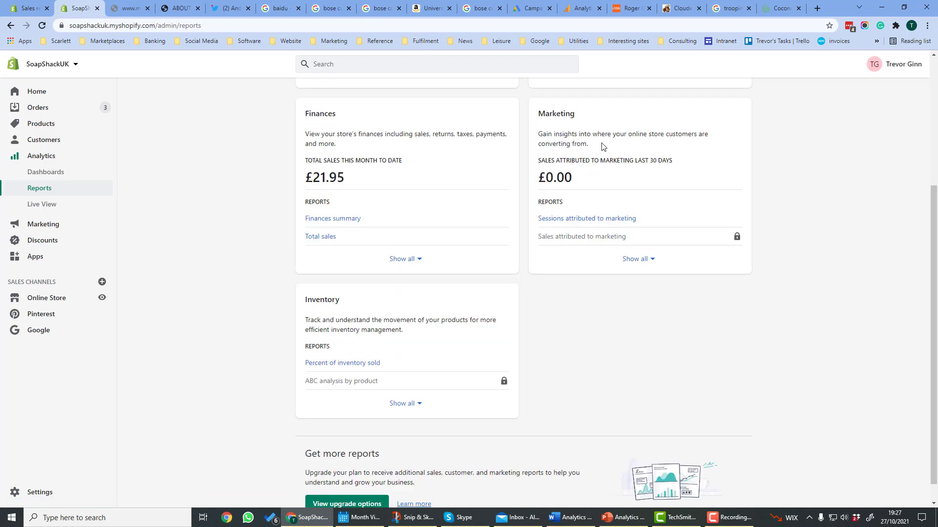
View Sessions attributed to marketing, then open Live View showing 0 current visitors.
{"action": "left_click", "coordinate": [567, 220]}
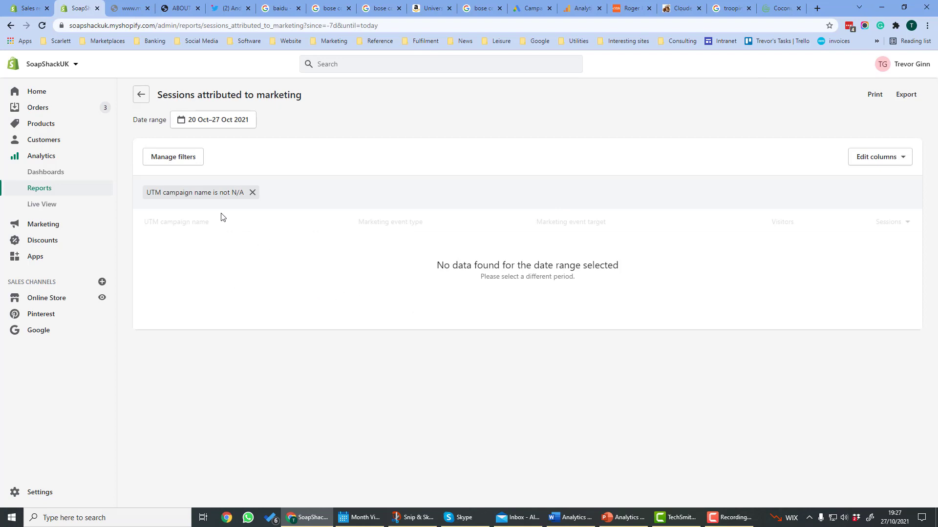
{"action": "left_click", "coordinate": [43, 204]}
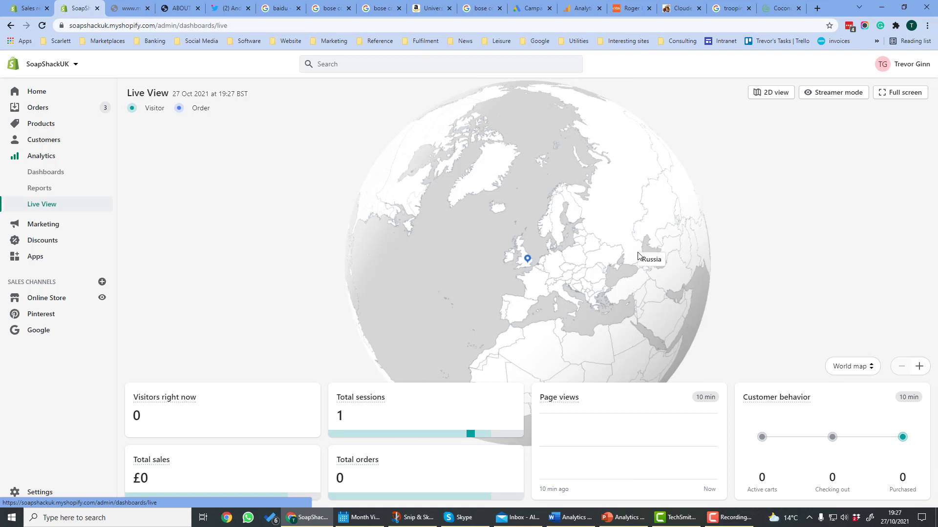
{"action": "mouse_move", "coordinate": [527, 262]}
{"action": "mouse_move", "coordinate": [190, 401]}
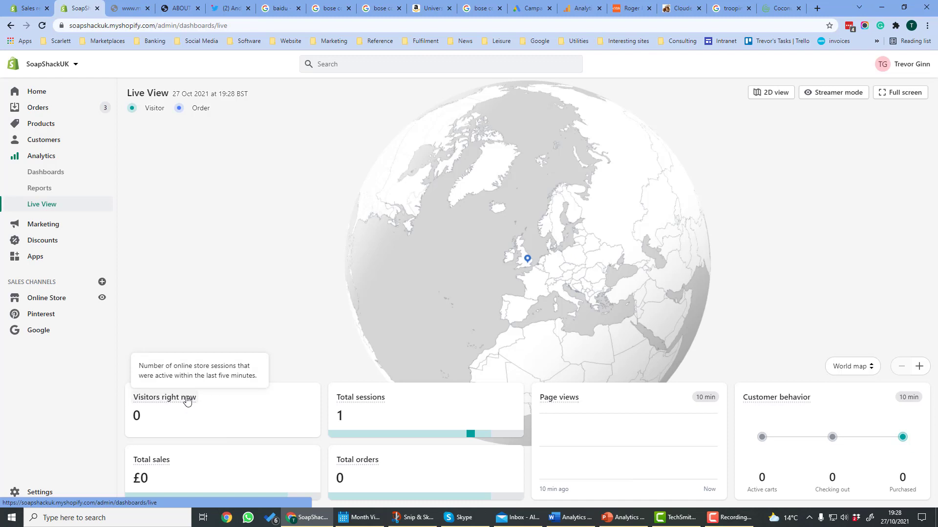
{"action": "mouse_move", "coordinate": [367, 400]}
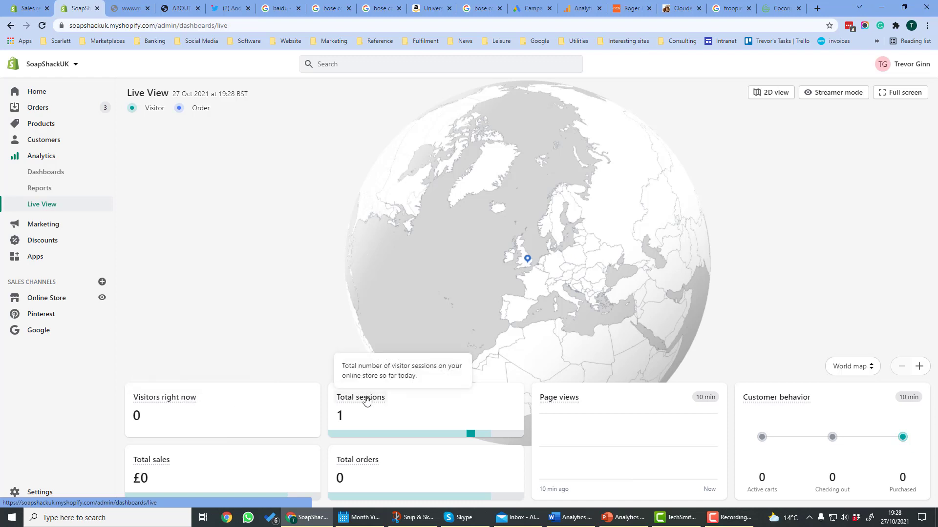
{"action": "mouse_move", "coordinate": [558, 403]}
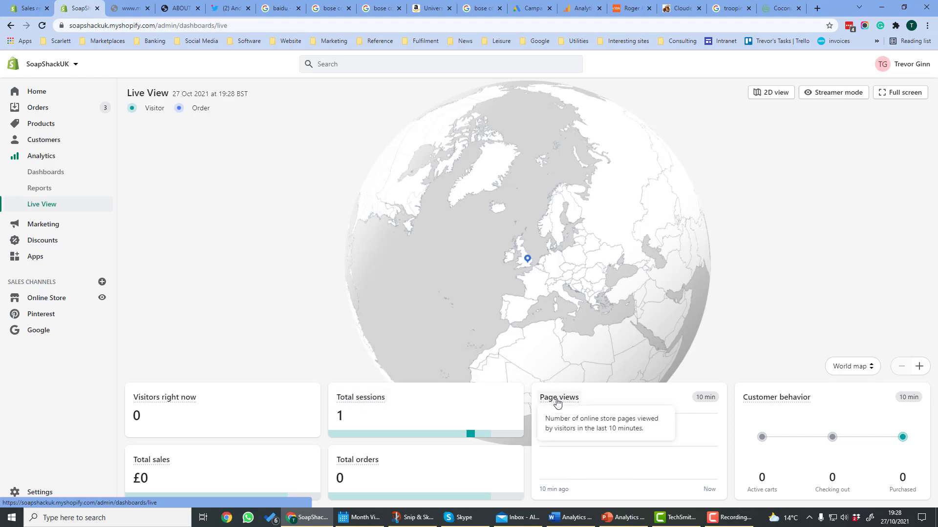
{"action": "mouse_move", "coordinate": [760, 399]}
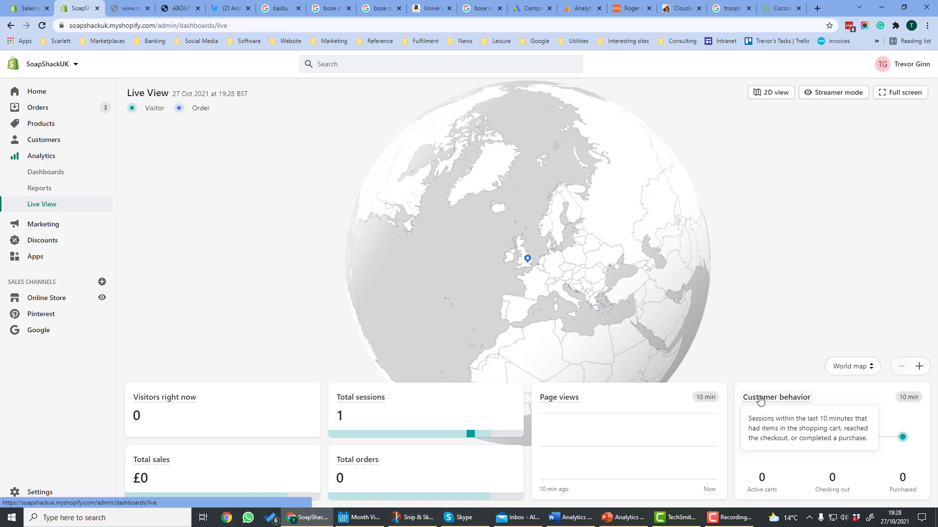
{"action": "mouse_move", "coordinate": [151, 461]}
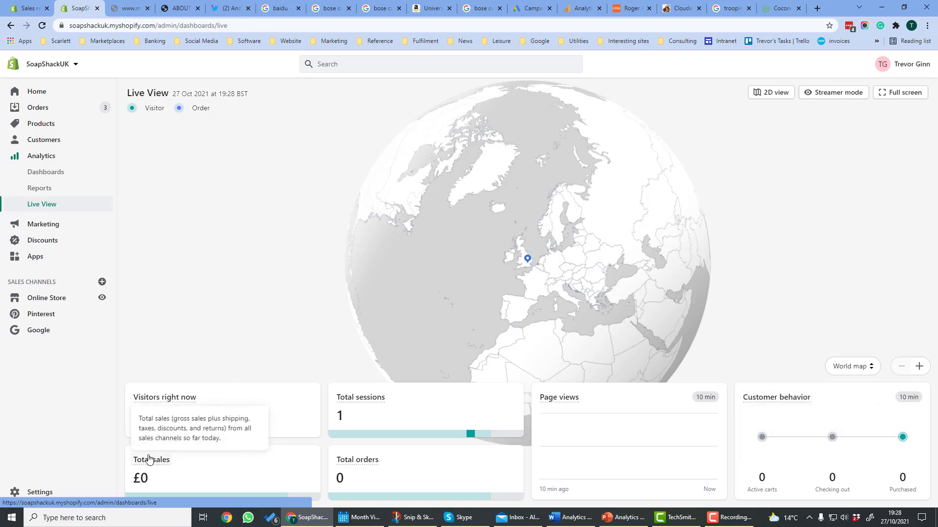
{"action": "mouse_move", "coordinate": [362, 464]}
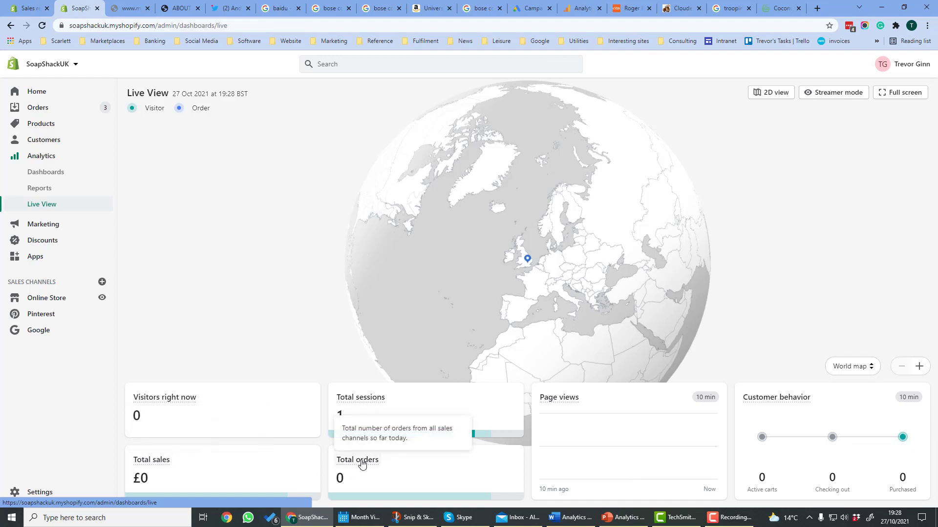